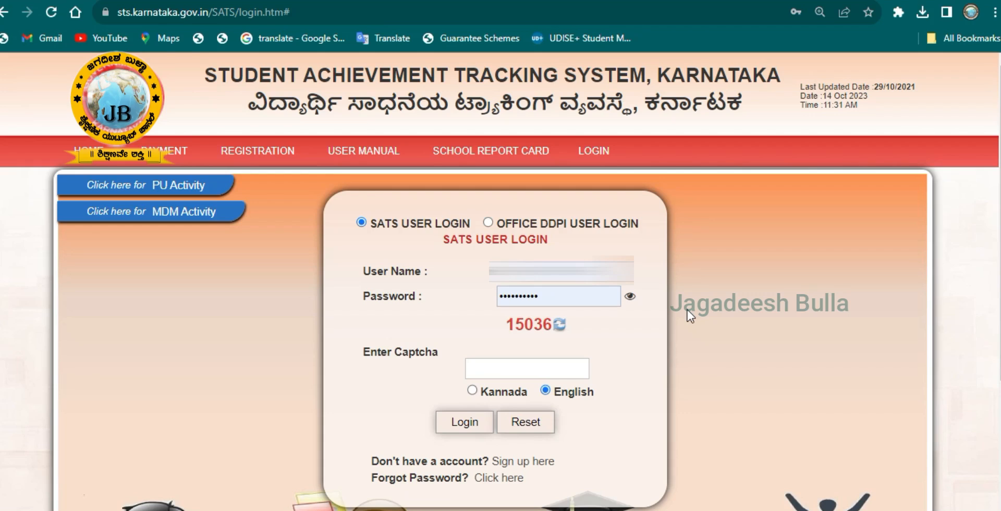
- Enter captcha 15036 and log in to SATS Karnataka
click(588, 368)
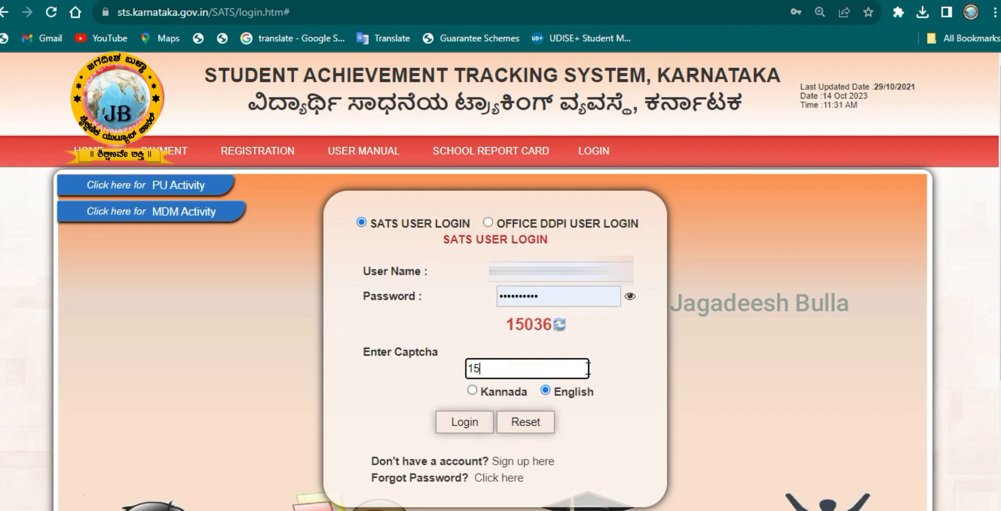
text(15036)
key(Return)
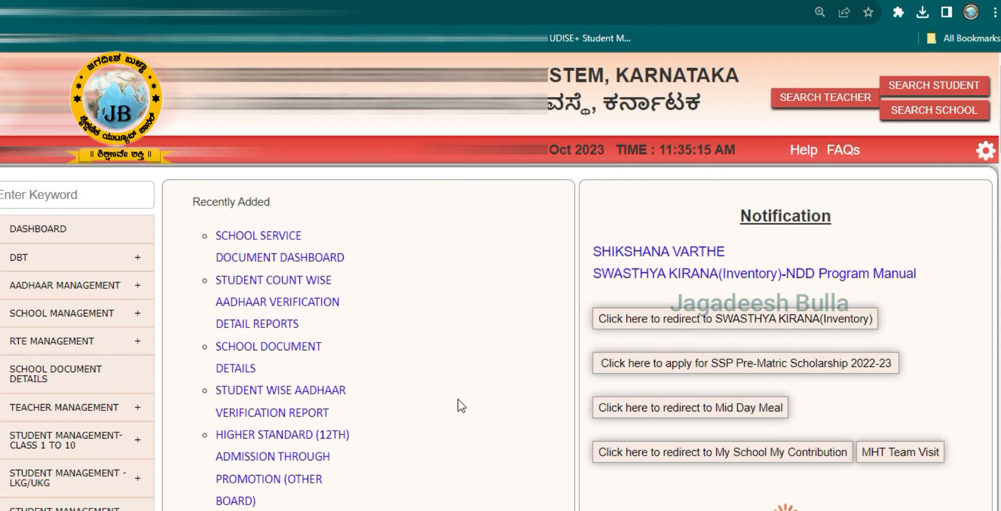
- Reveal Update Student Name under Student Management-Class 1 to 10 > Data Correction
scroll(462, 406, down, 1)
scroll(111, 326, down, 1)
mouse_move(107, 290)
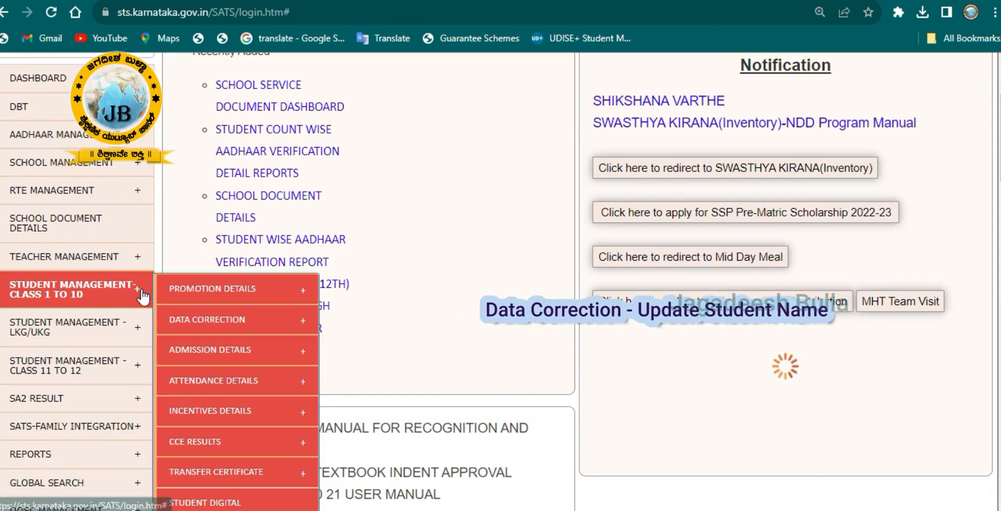
mouse_move(215, 312)
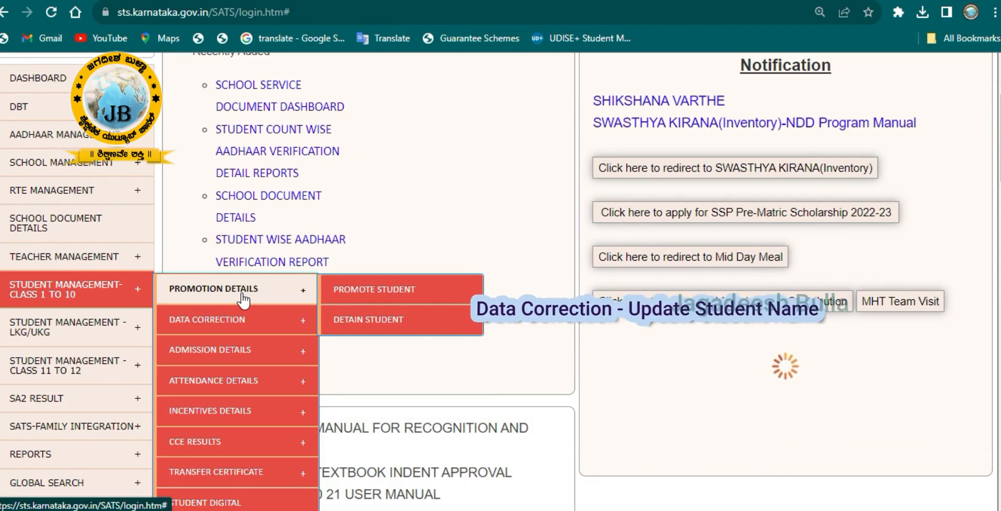
mouse_move(247, 331)
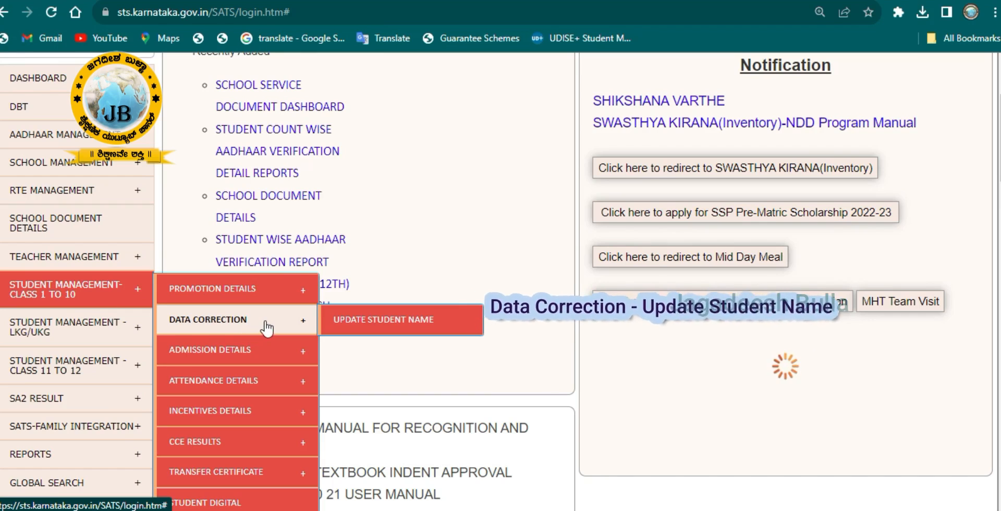
- Open the Update Student Basic Details form and paste the student's SATS number
click(384, 322)
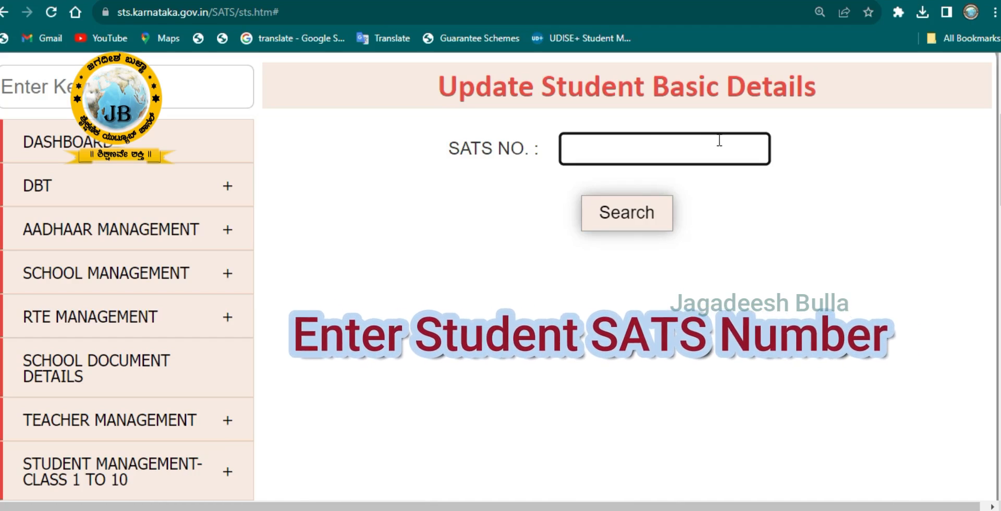
- Search the student's record and try the locked student middle-name field
click(628, 217)
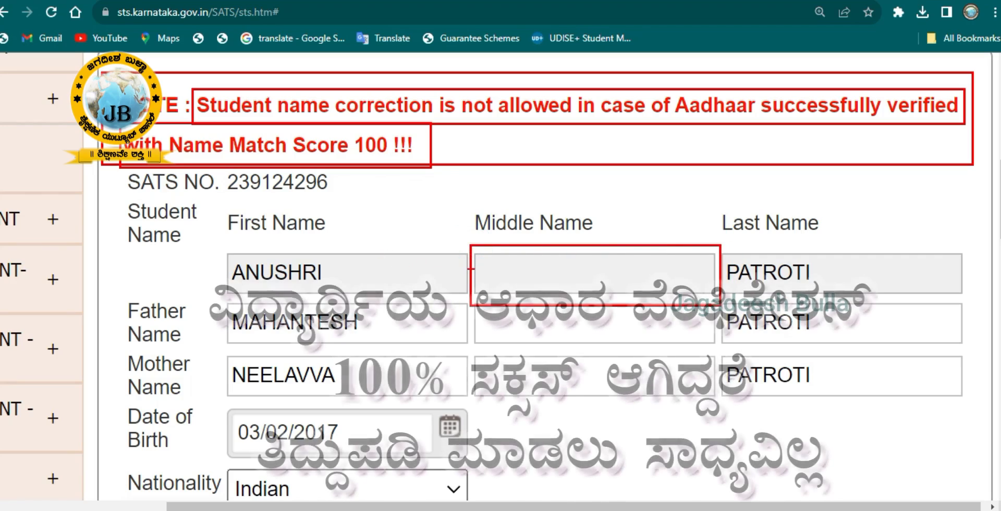
click(511, 273)
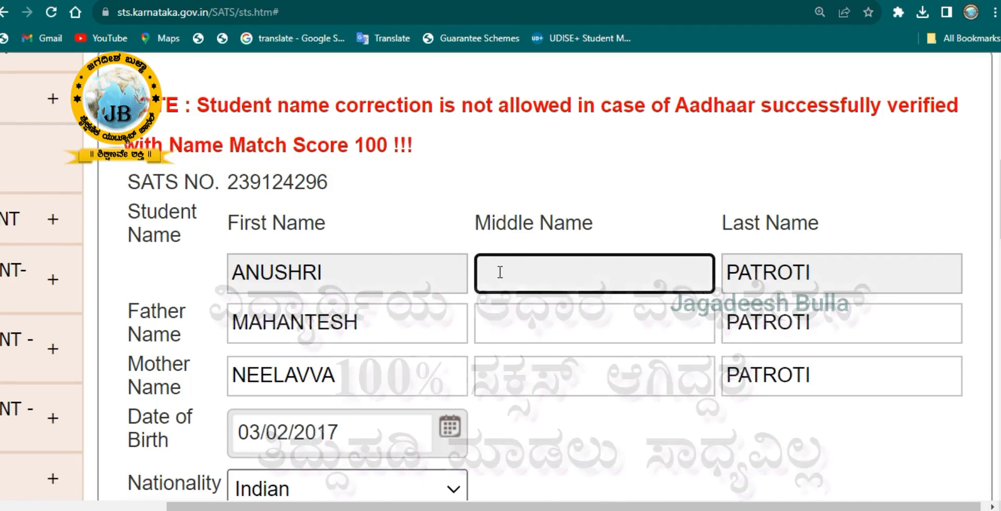
click(632, 152)
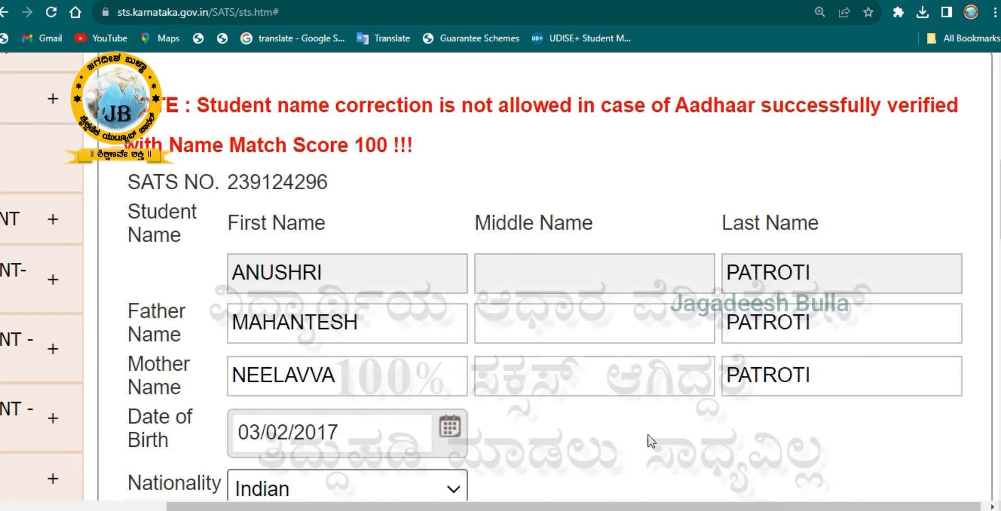
- Check the father's and mother's middle-name fields and zoom the page out
scroll(649, 439, down, 1)
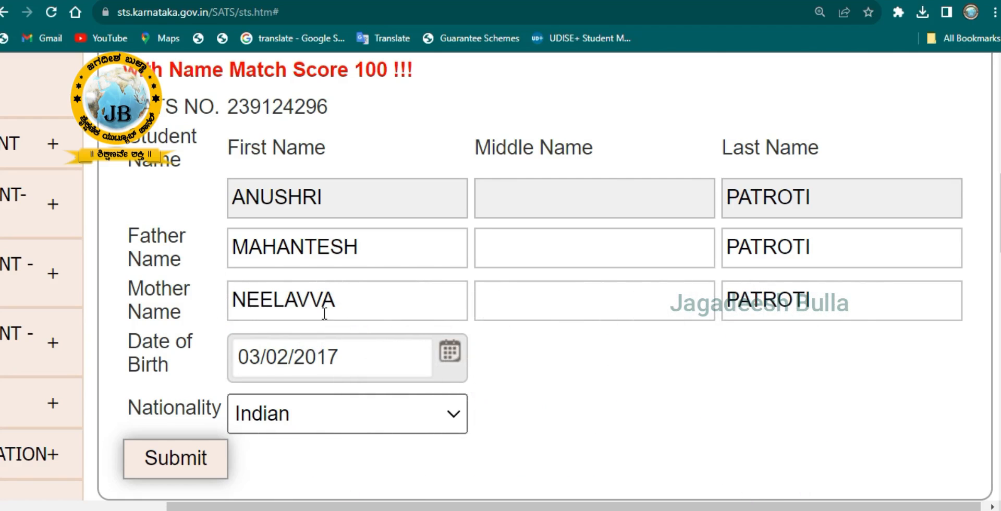
click(554, 253)
click(554, 302)
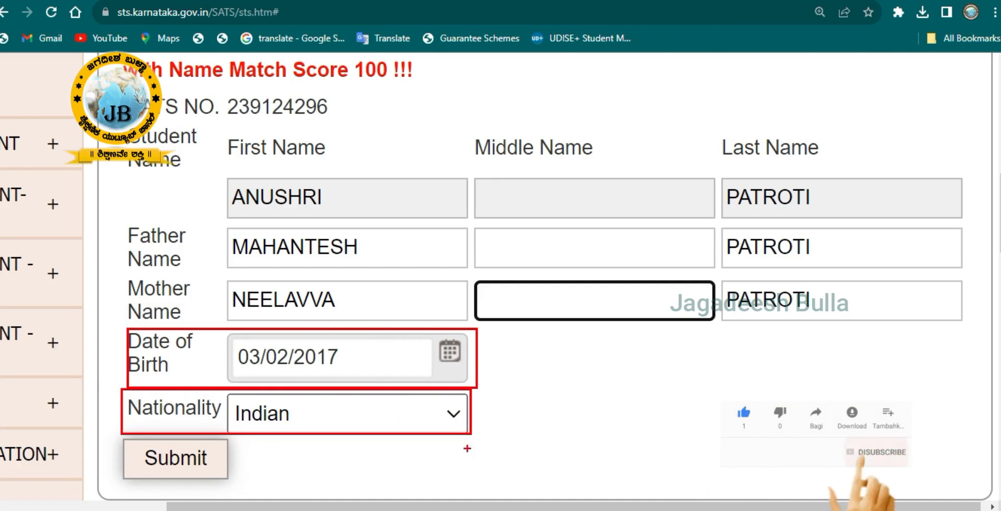
mouse_move(119, 431)
mouse_down()
mouse_move(219, 497)
mouse_move(240, 486)
mouse_up()
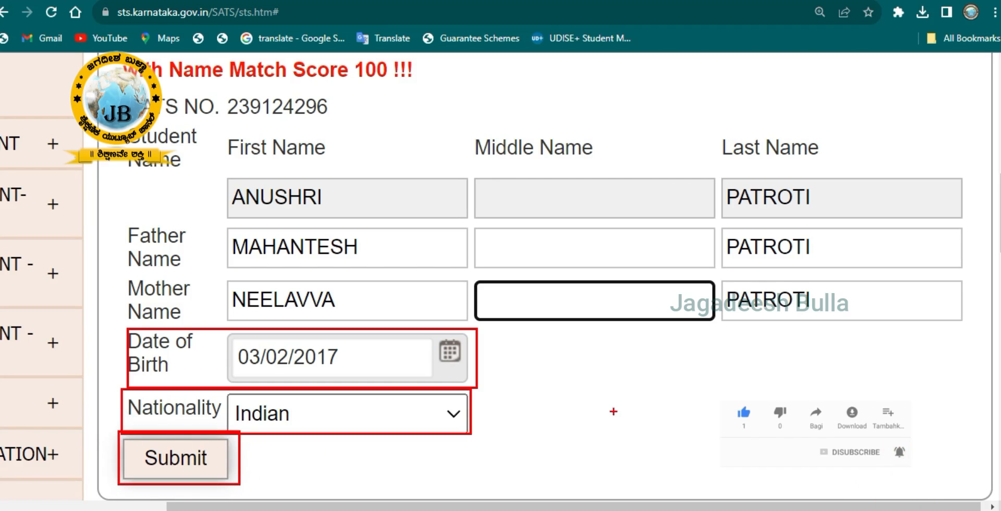
key(ctrl+minus)
key(ctrl+minus)
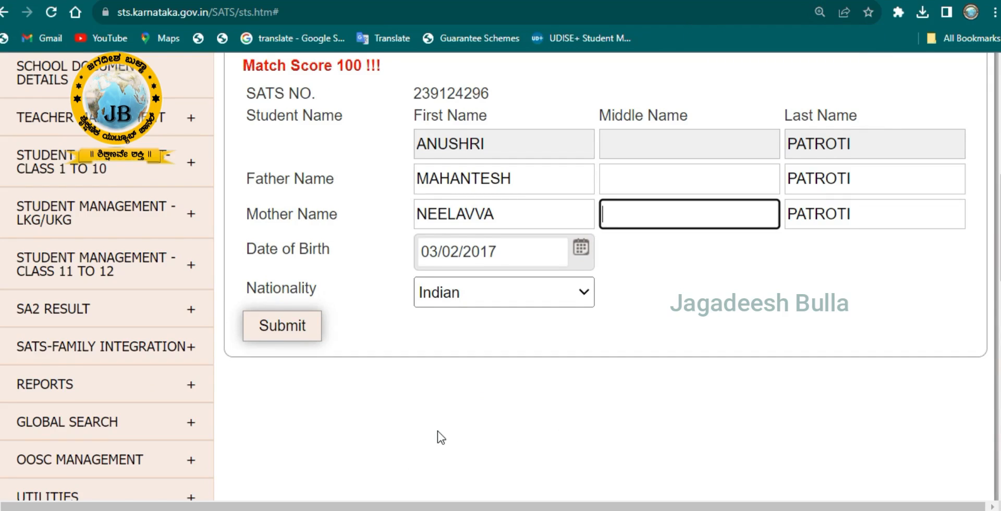
scroll(437, 433, up, 2)
scroll(433, 448, up, 3)
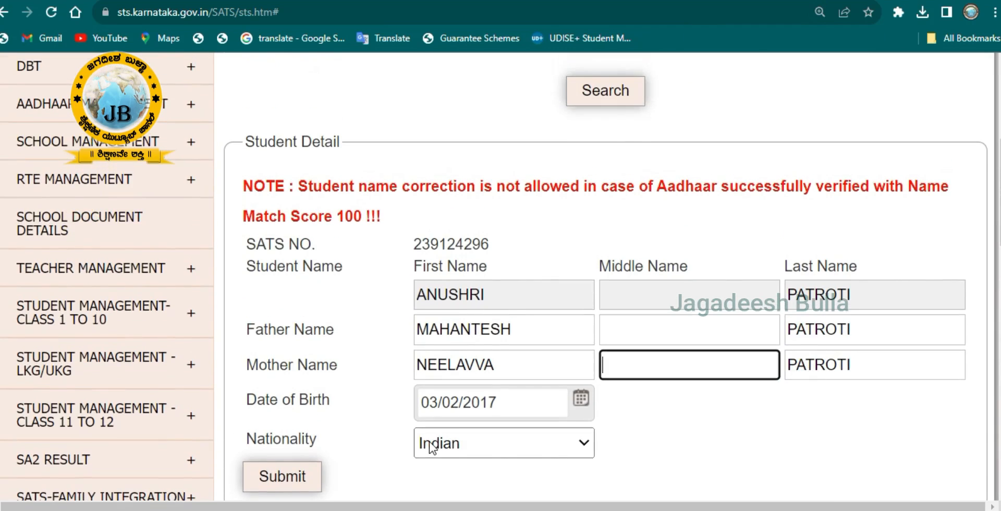
- List pending Aadhaar verifications for standard 1
mouse_move(162, 193)
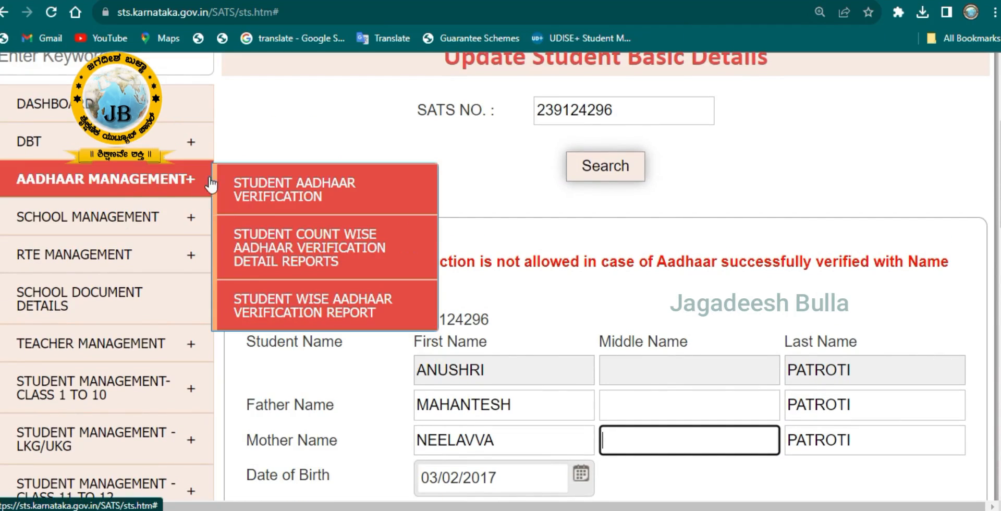
click(357, 201)
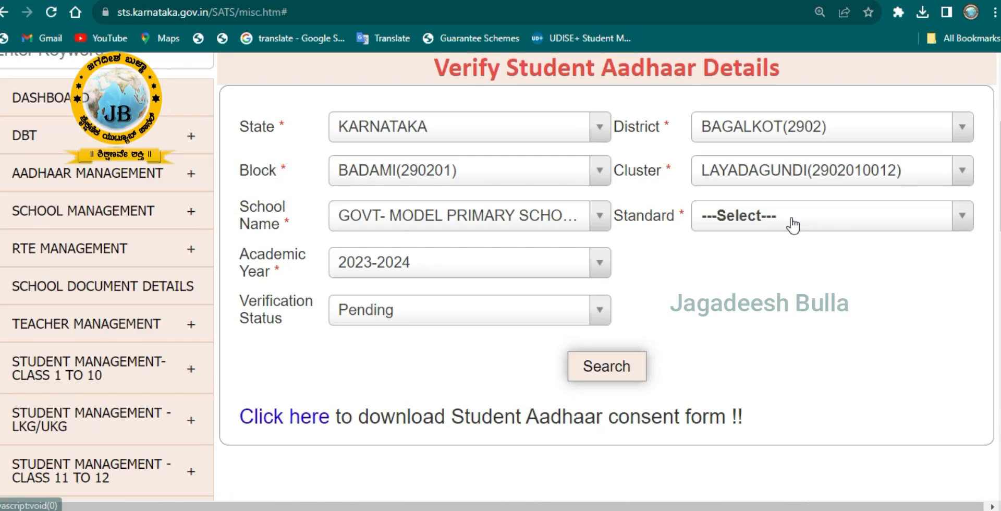
click(730, 216)
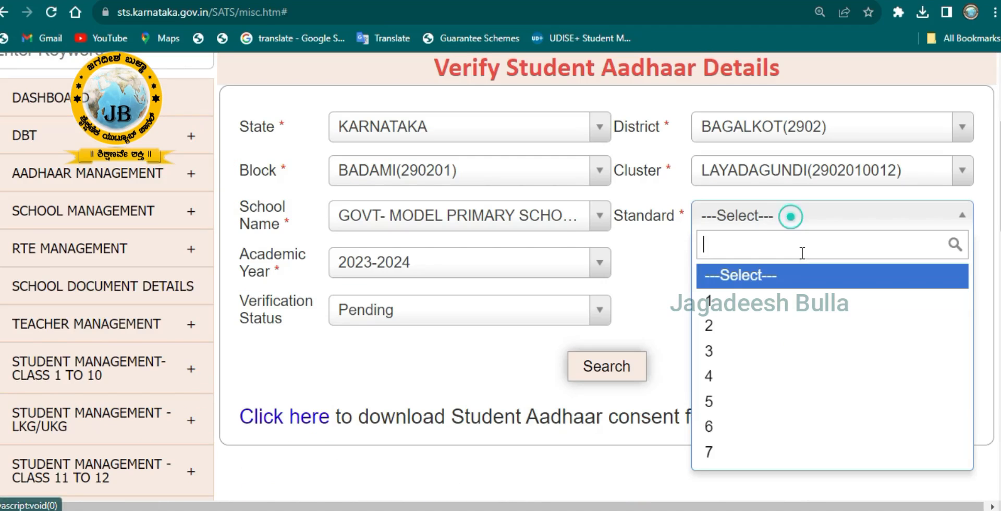
click(751, 300)
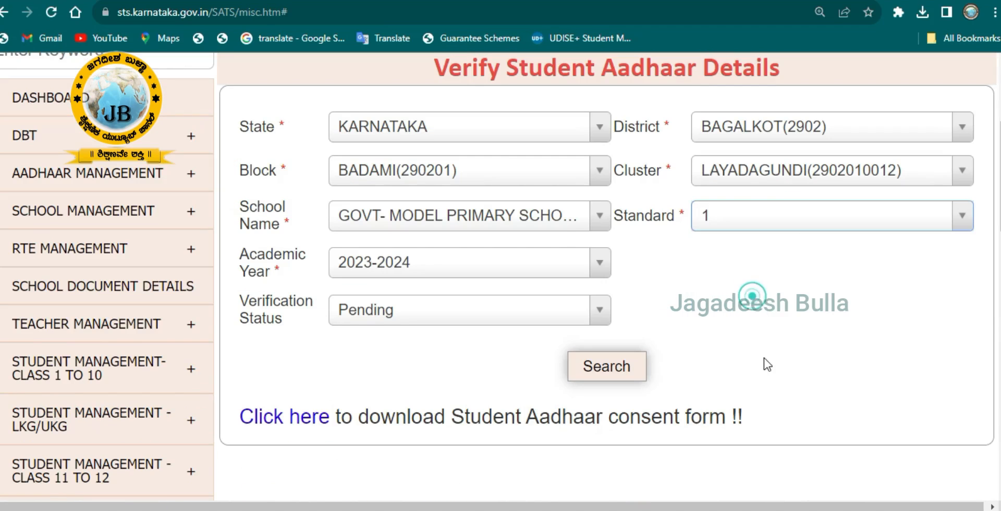
click(615, 368)
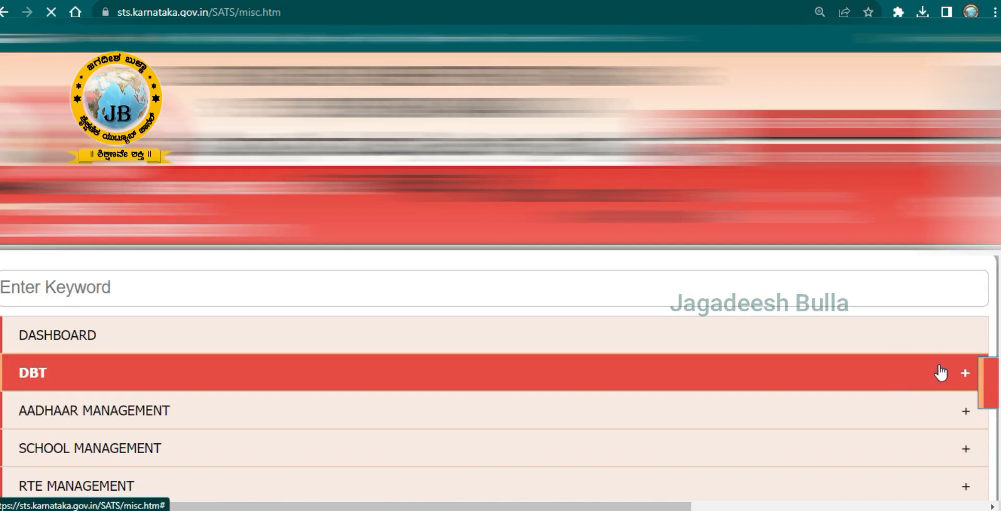
- Scroll through the standard 1 student list to find the student's SATS number
scroll(954, 363, down, 6)
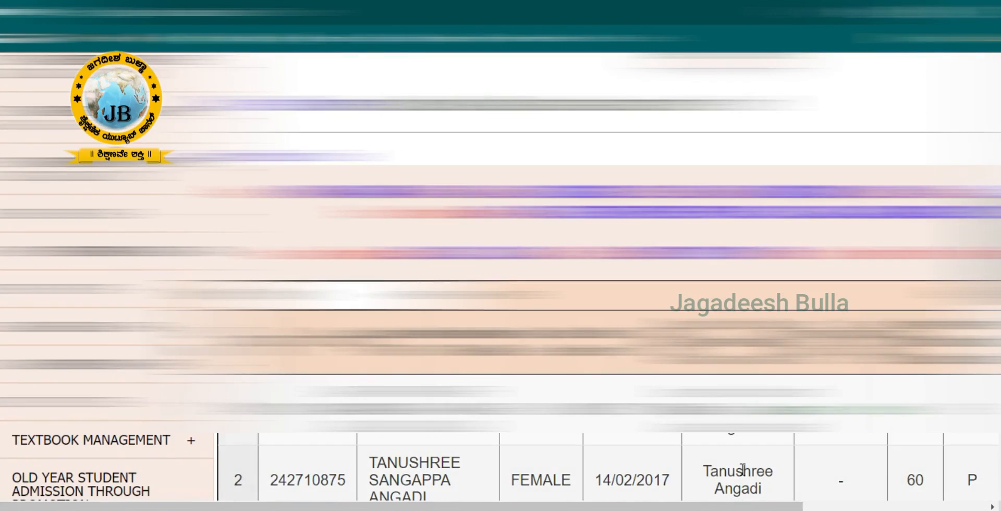
drag(713, 506, 862, 506)
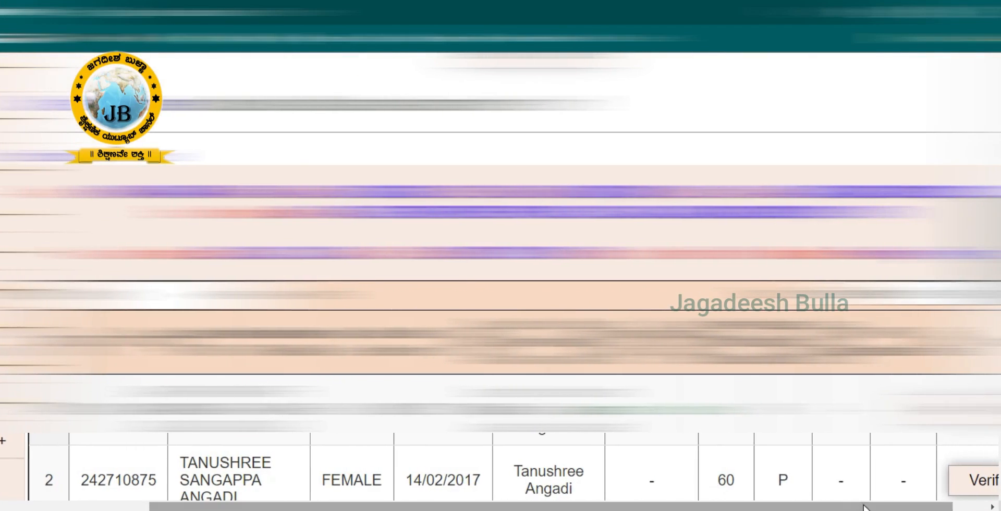
scroll(855, 454, down, 6)
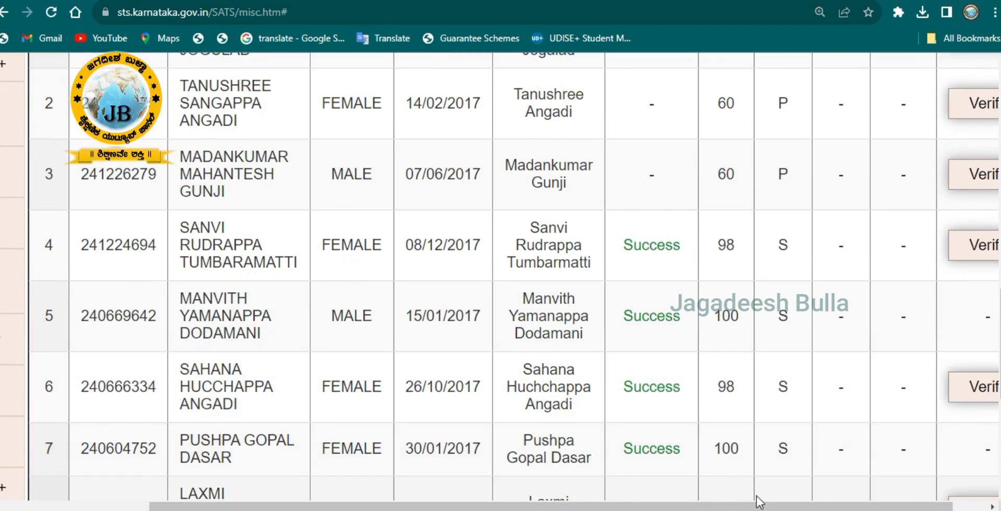
drag(709, 503, 742, 503)
scroll(823, 385, down, 3)
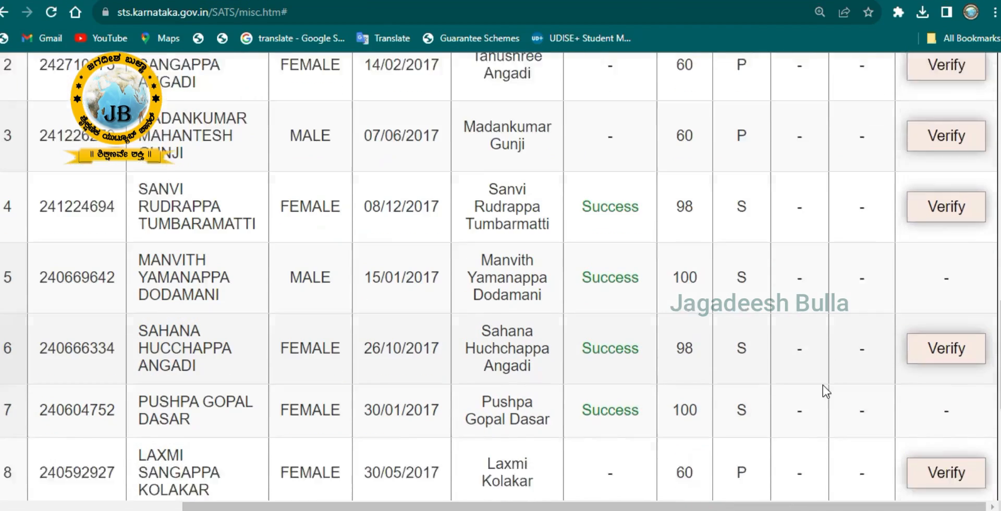
scroll(823, 386, down, 2)
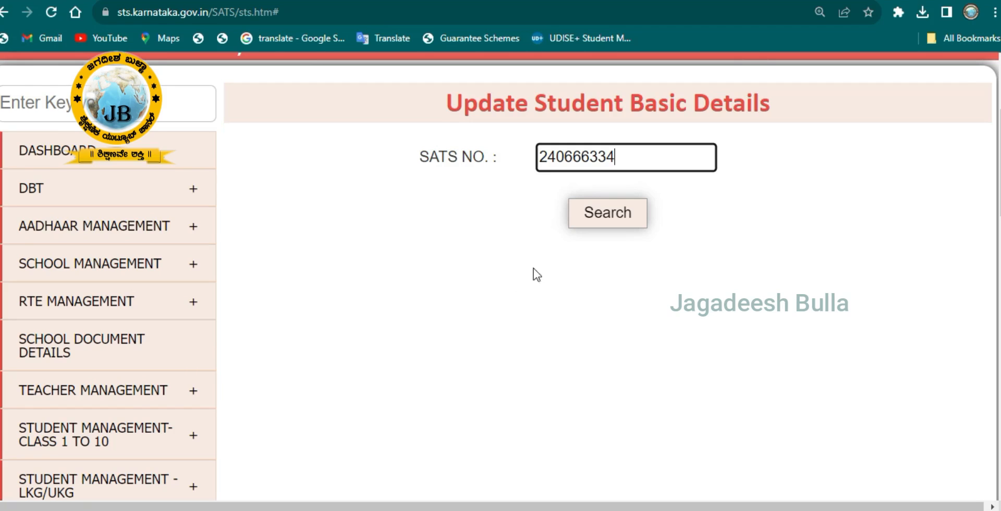
- Search by the SATS number and review the record with Match Score 100
click(611, 214)
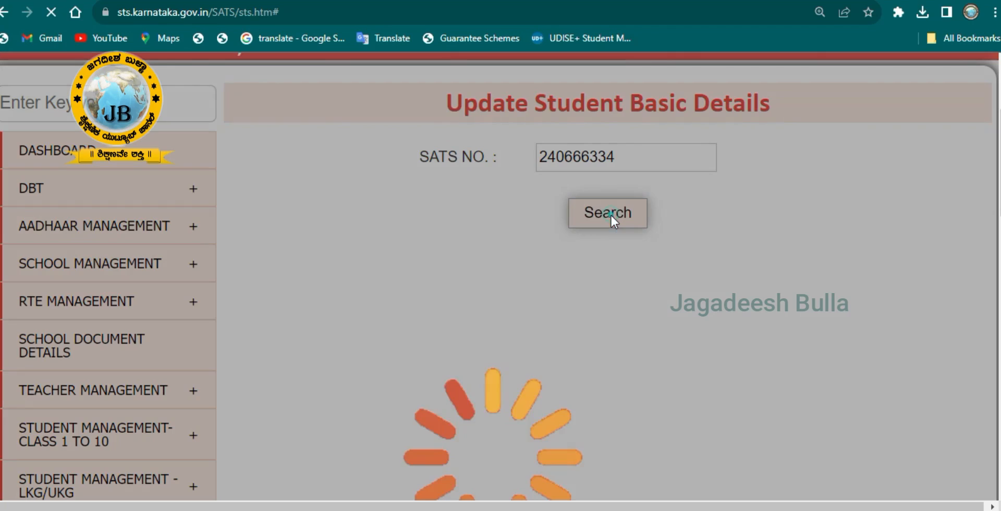
scroll(867, 357, down, 6)
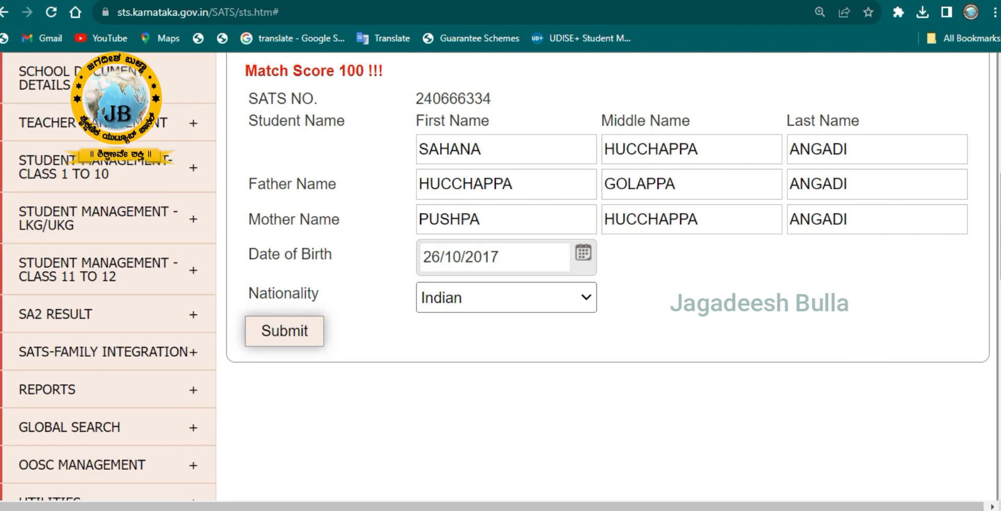
scroll(969, 329, up, 1)
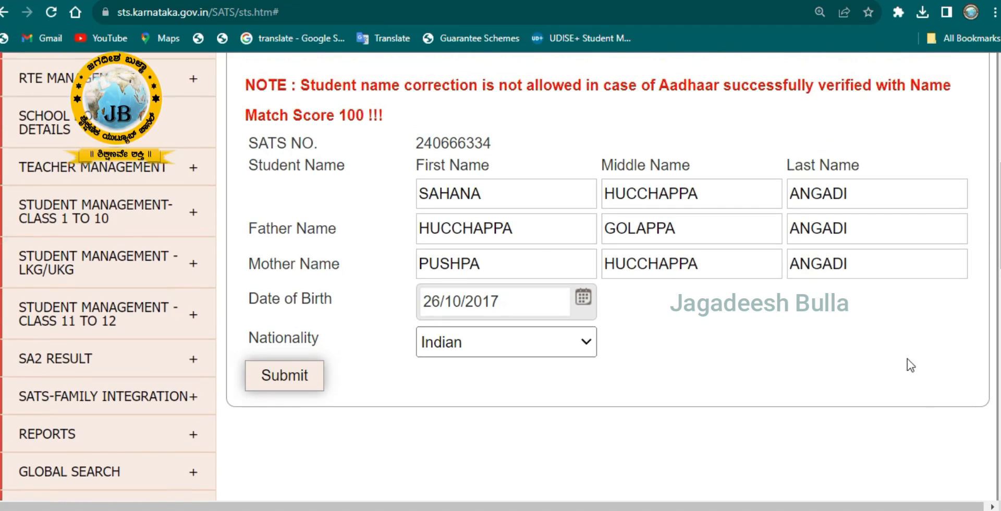
click(635, 194)
text(H)
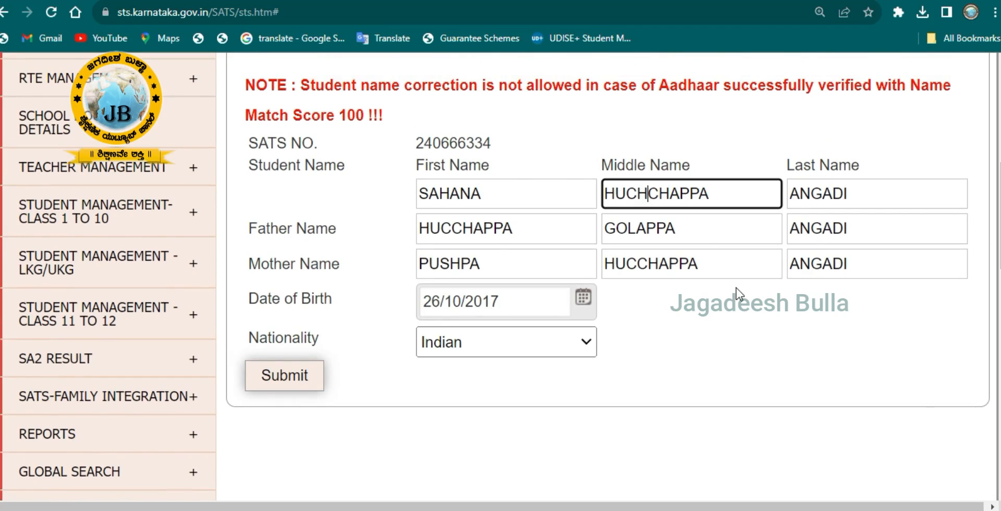
click(452, 228)
text(H)
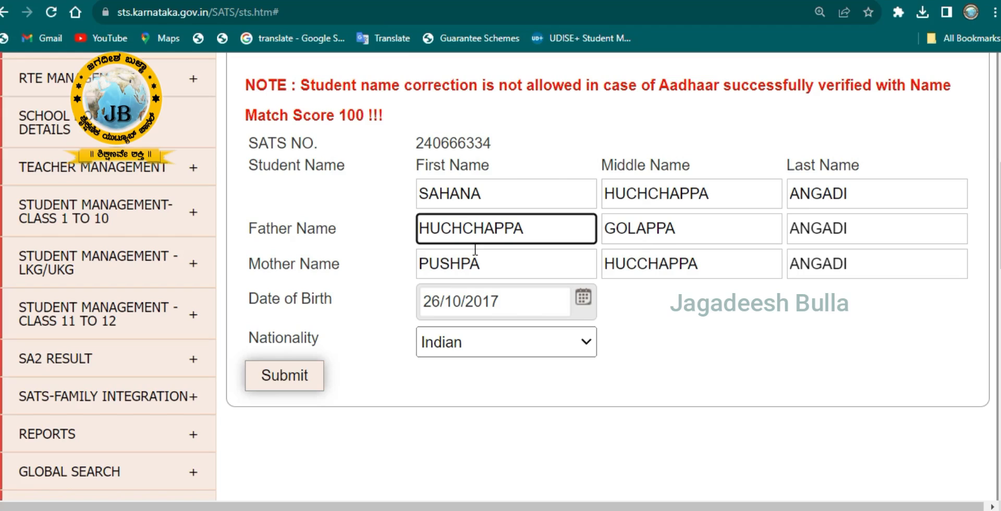
click(793, 344)
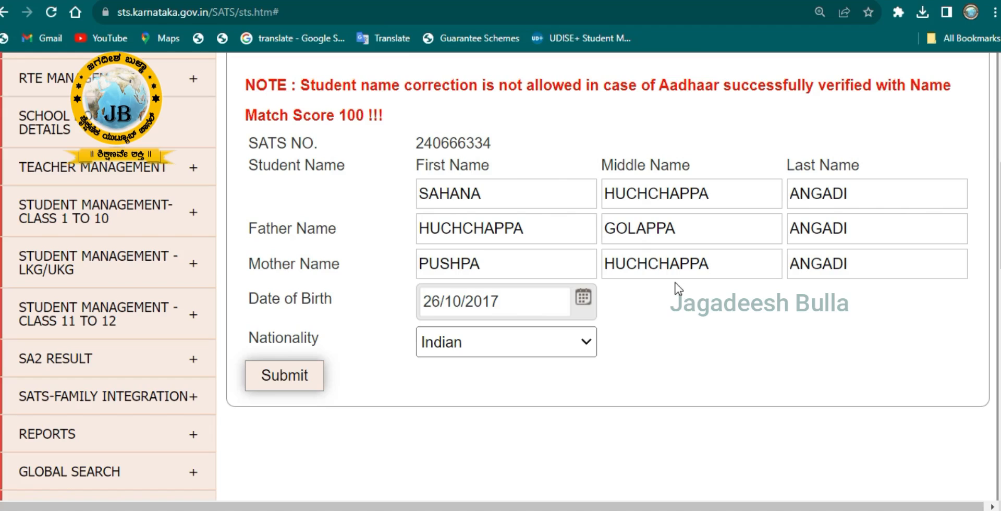
- Submit the corrected details and highlight the green updated-successfully message
click(757, 344)
click(298, 373)
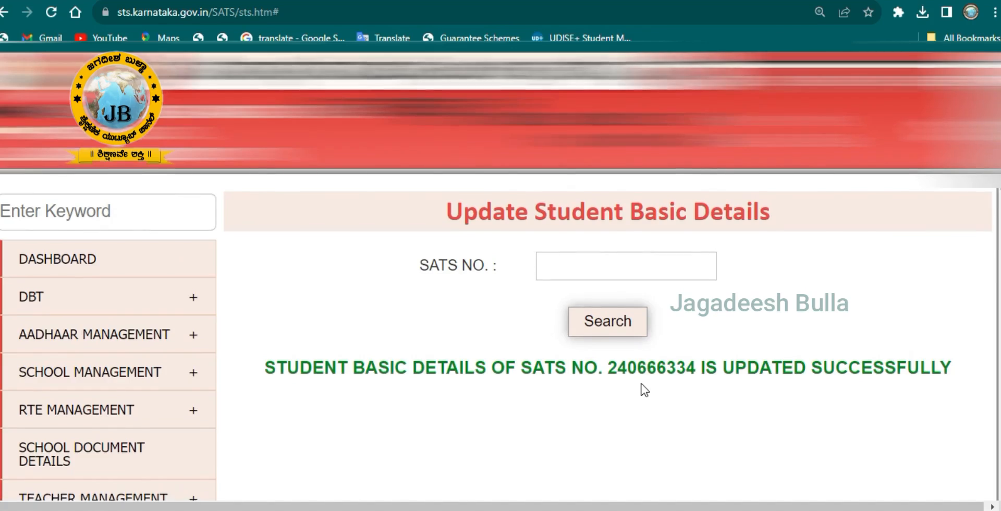
scroll(645, 390, down, 1)
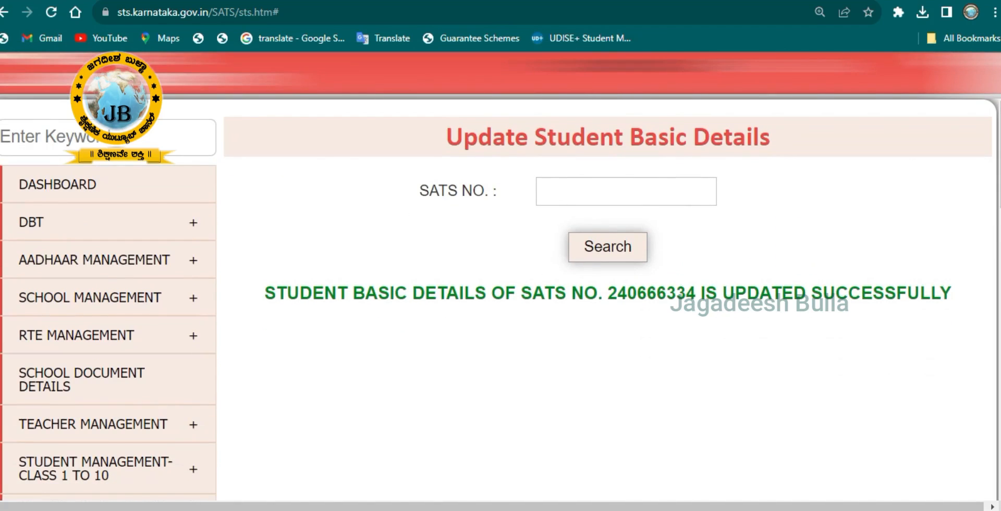
click(259, 267)
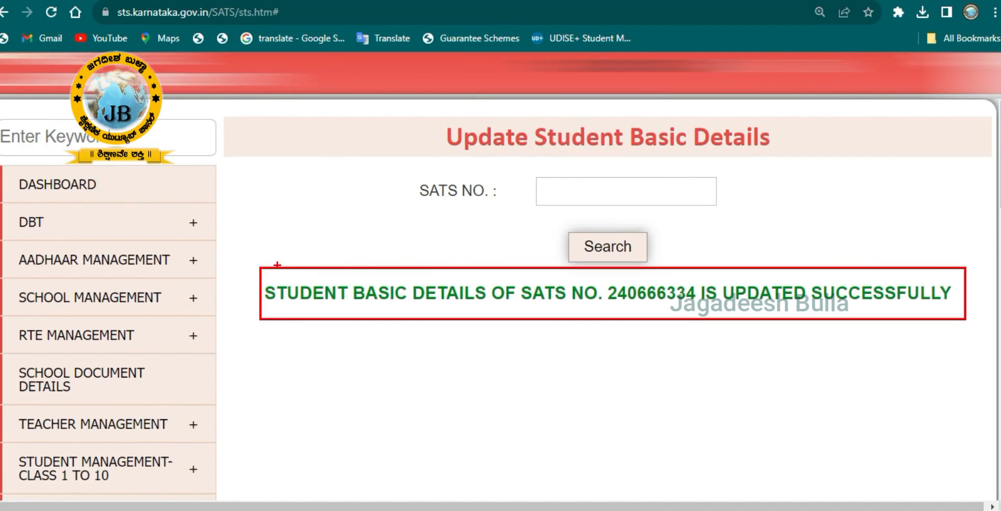
mouse_move(263, 275)
mouse_down()
mouse_move(331, 306)
mouse_move(595, 313)
mouse_up()
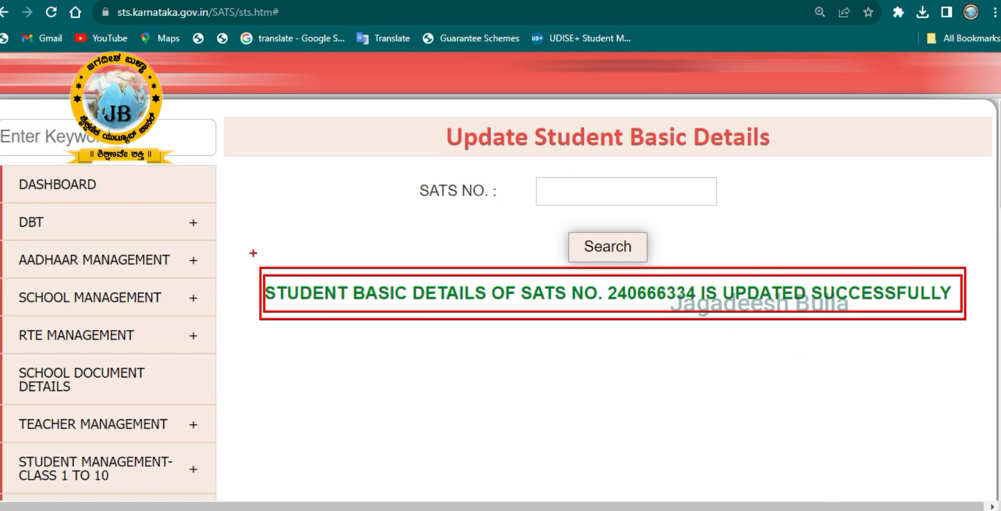
mouse_move(250, 263)
mouse_down()
mouse_move(526, 341)
mouse_move(605, 344)
mouse_move(677, 325)
mouse_move(933, 321)
mouse_move(985, 286)
mouse_move(937, 264)
mouse_move(569, 272)
mouse_move(305, 258)
mouse_move(241, 291)
mouse_move(286, 318)
mouse_move(598, 331)
mouse_up()
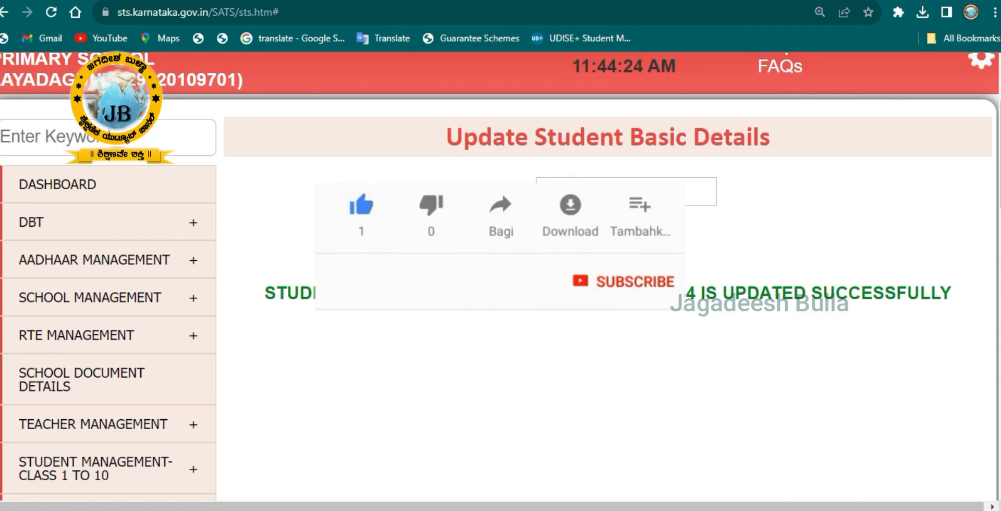
click(817, 510)
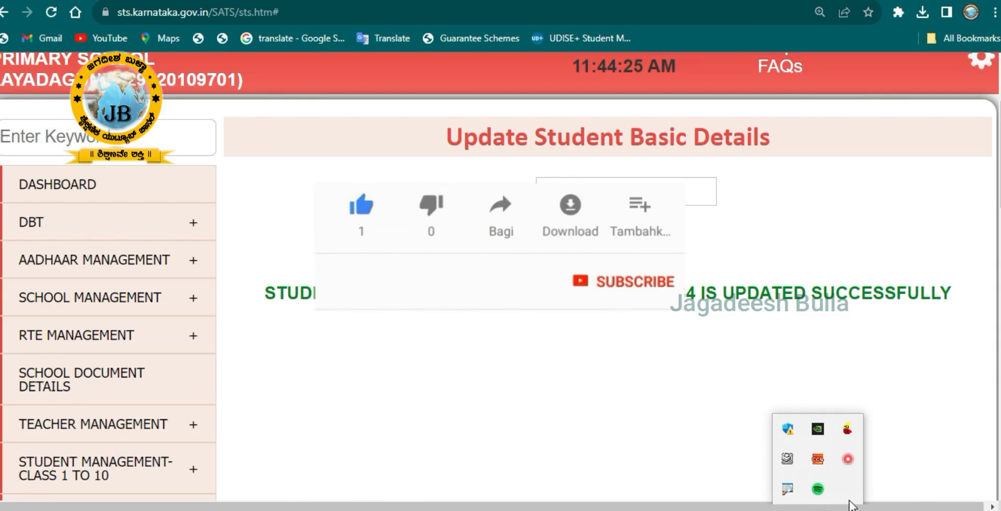